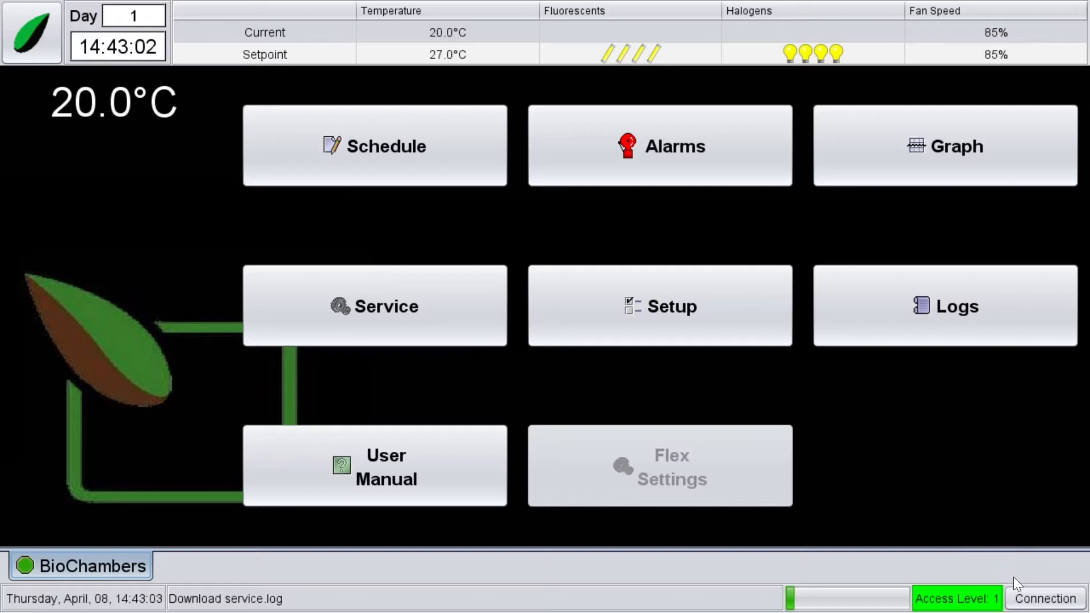
Step: Log in to the chamber connection as researcher, entering the account password
click(1046, 599)
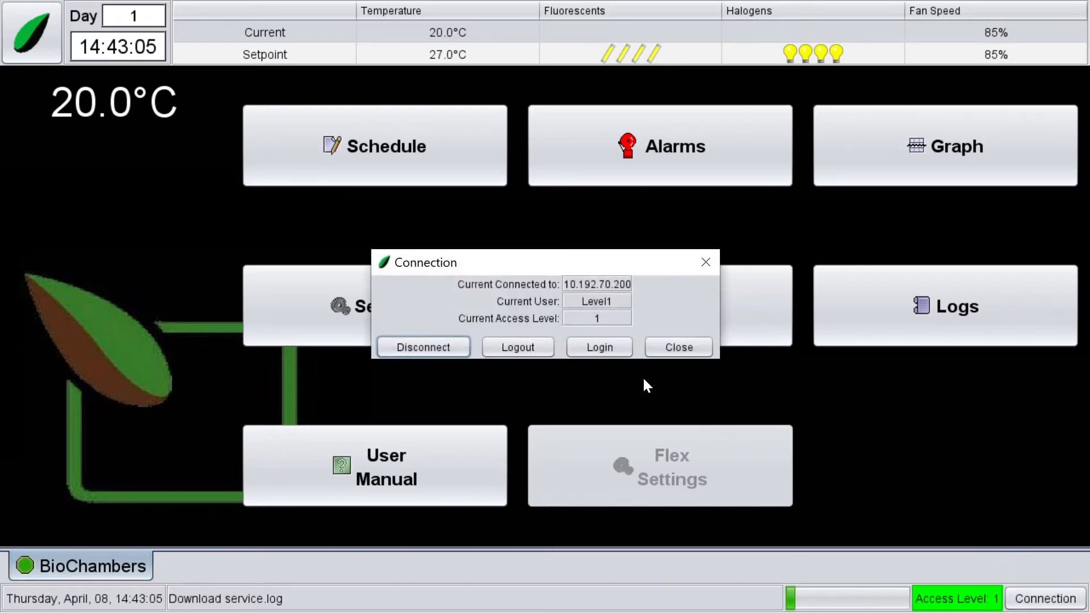
click(598, 347)
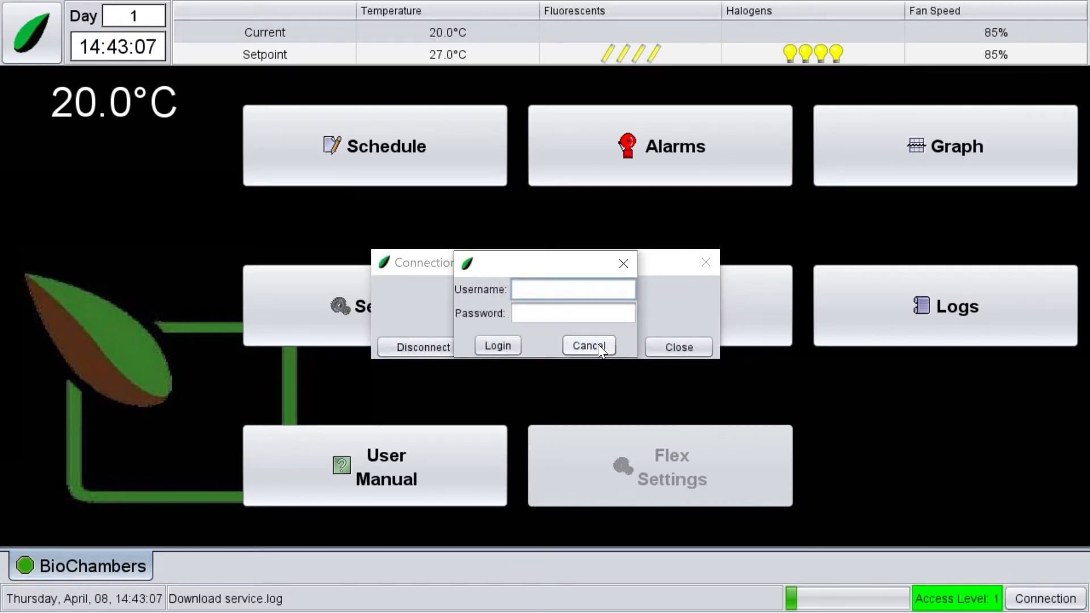
text(researcher)
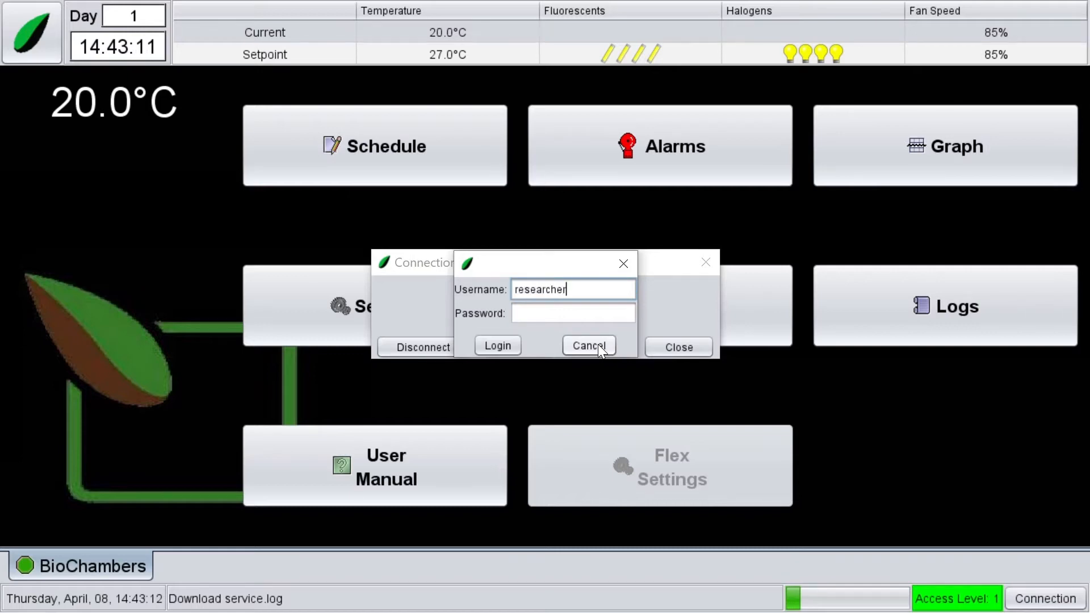
click(551, 313)
text(********)
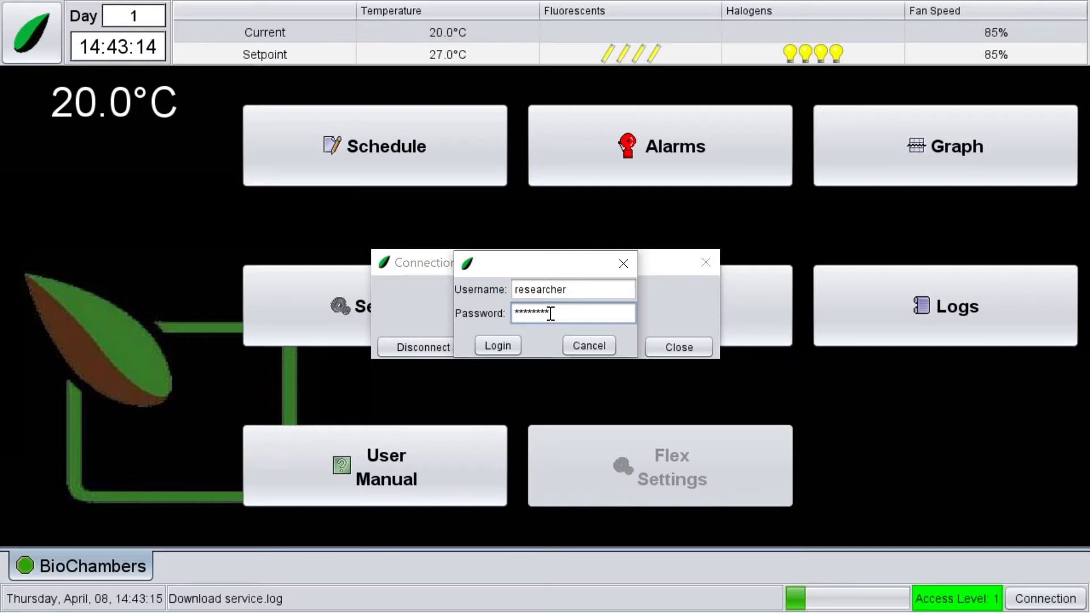
click(510, 349)
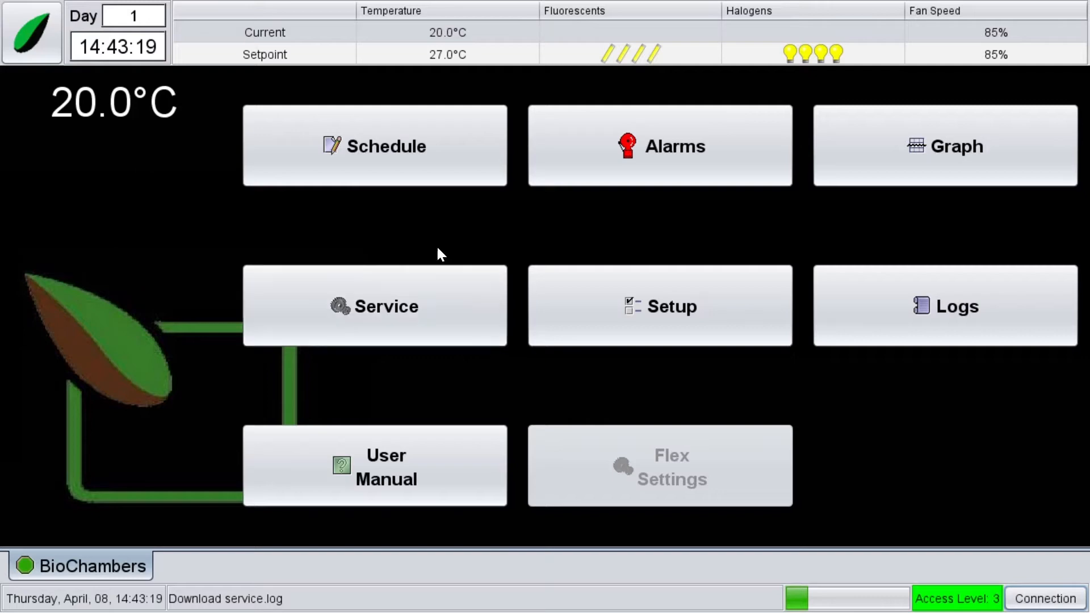
Step: Open the chamber's schedules and start editing a new, empty schedule
click(410, 138)
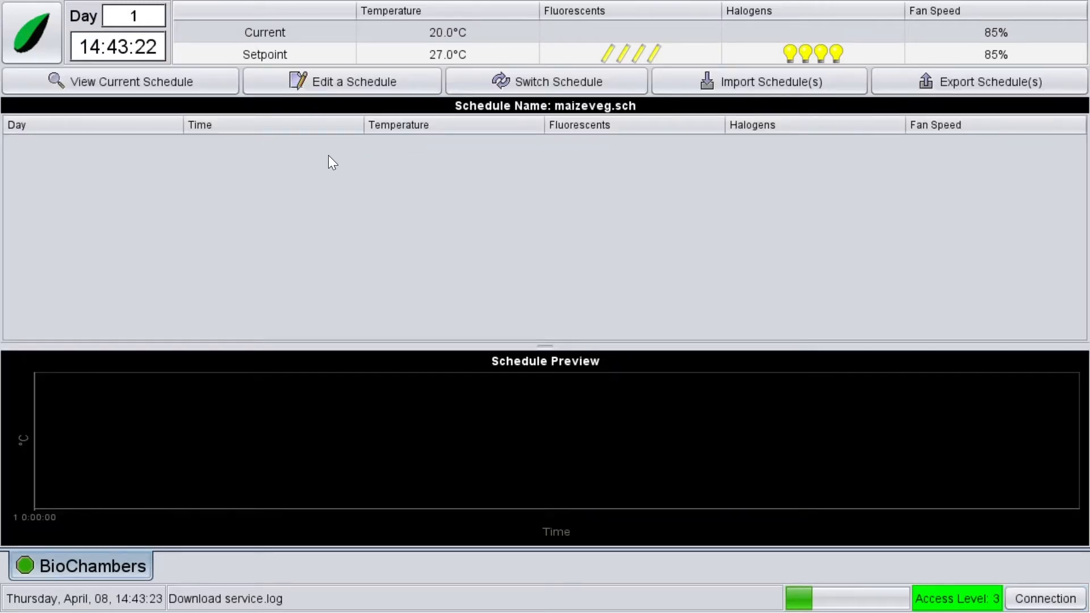
click(344, 82)
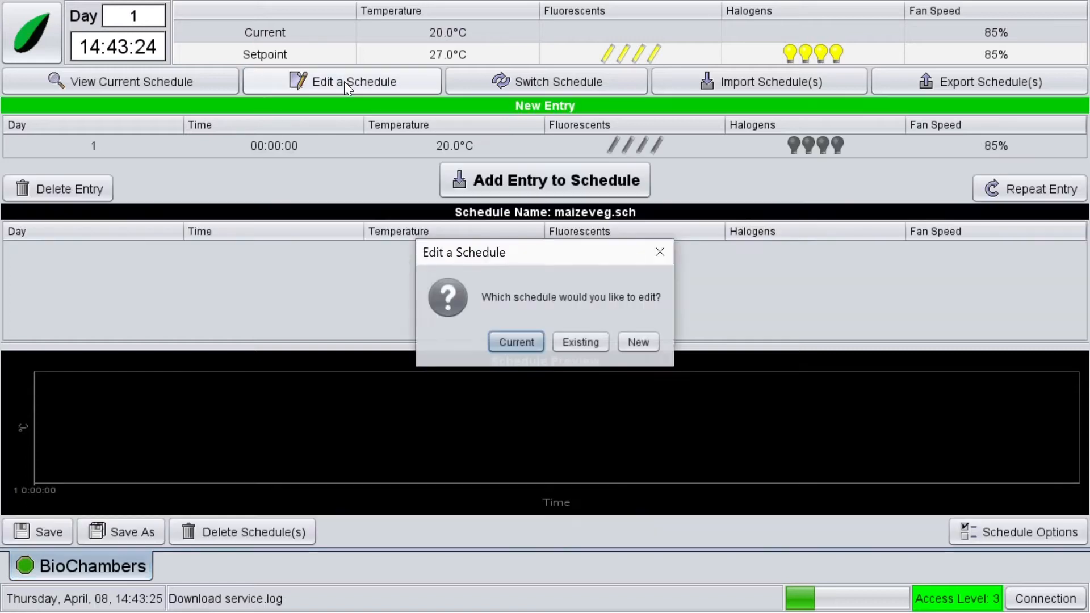
click(644, 339)
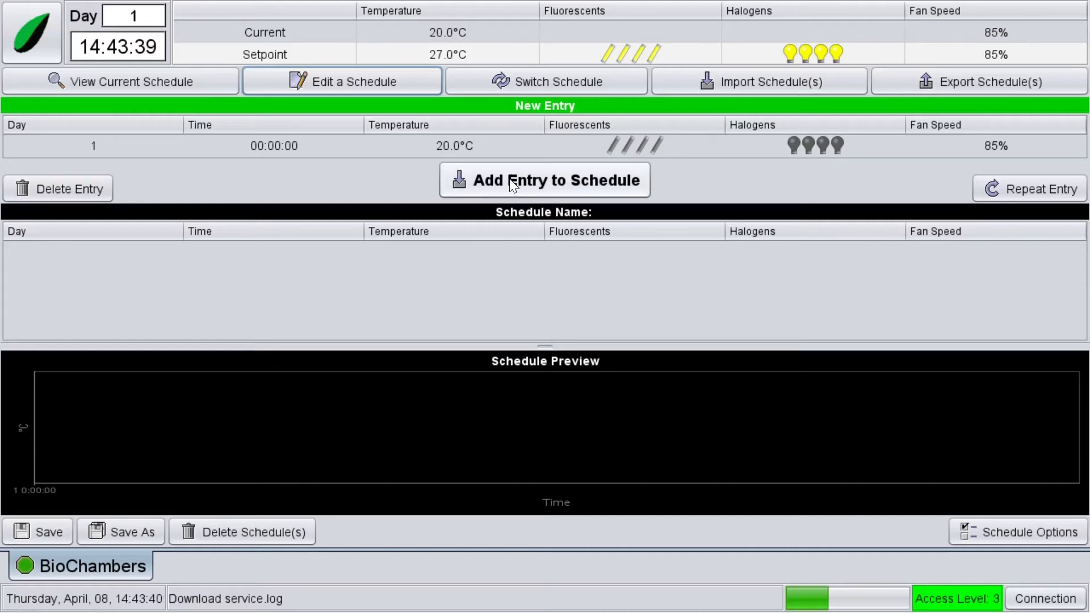
Step: Set the new day 1 entry's start time to 07:00:00
click(256, 149)
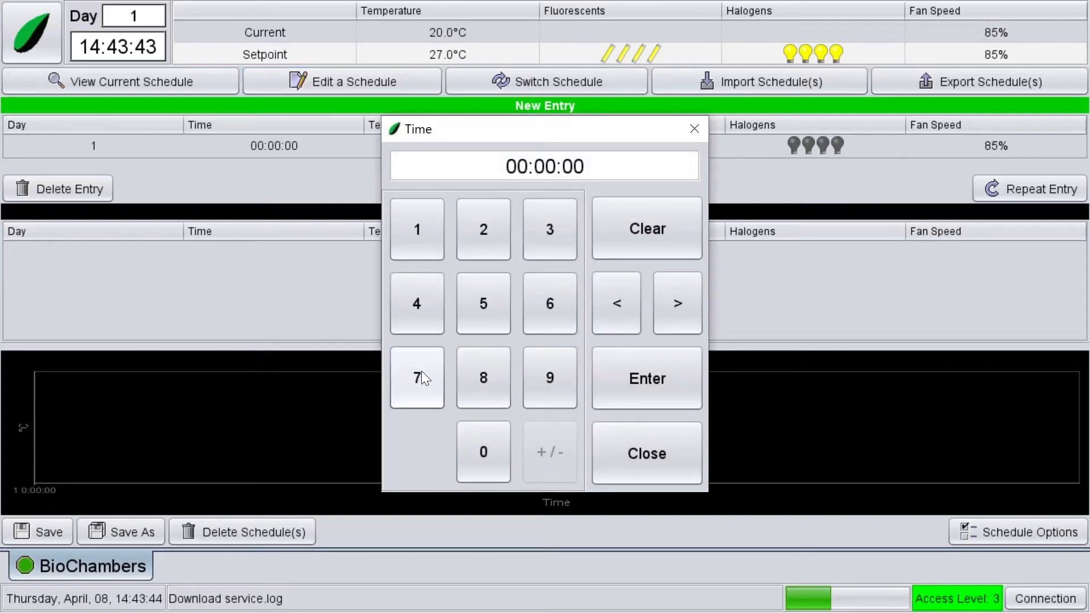
click(417, 374)
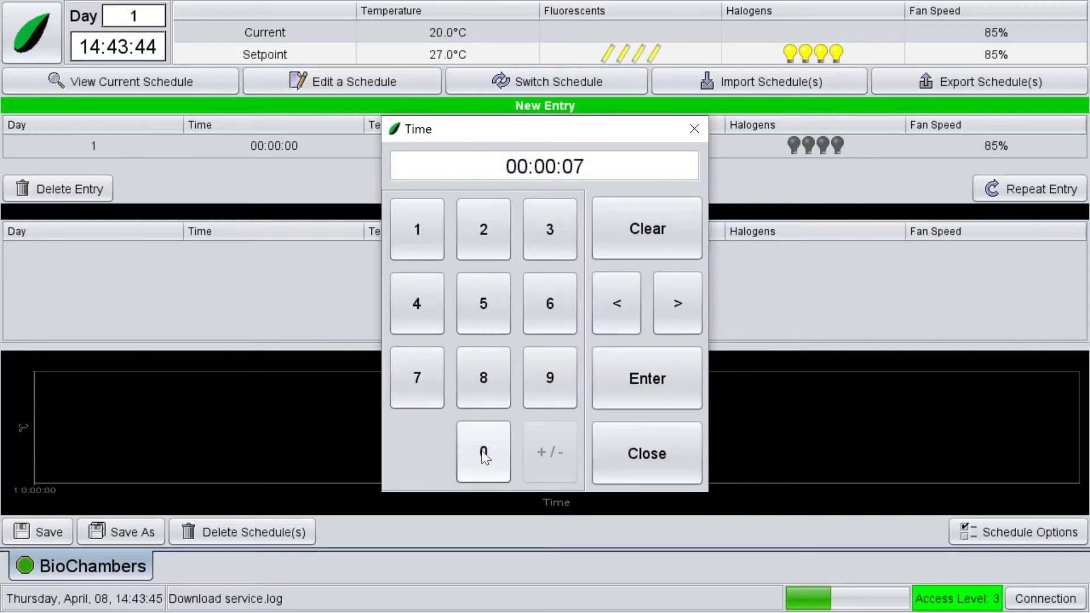
click(484, 455)
click(483, 454)
click(483, 454)
click(483, 454)
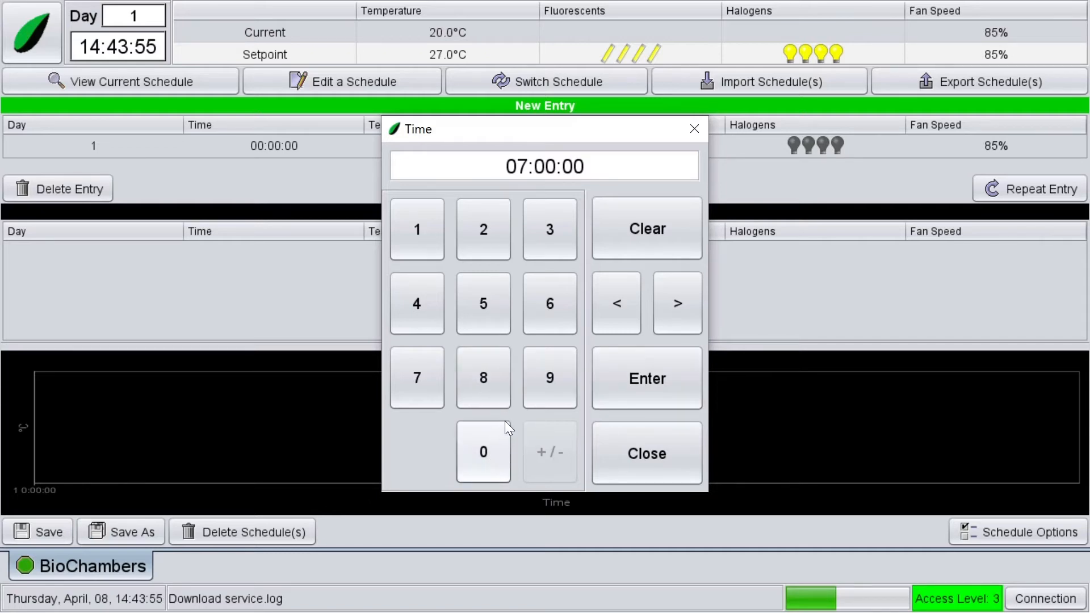
click(651, 398)
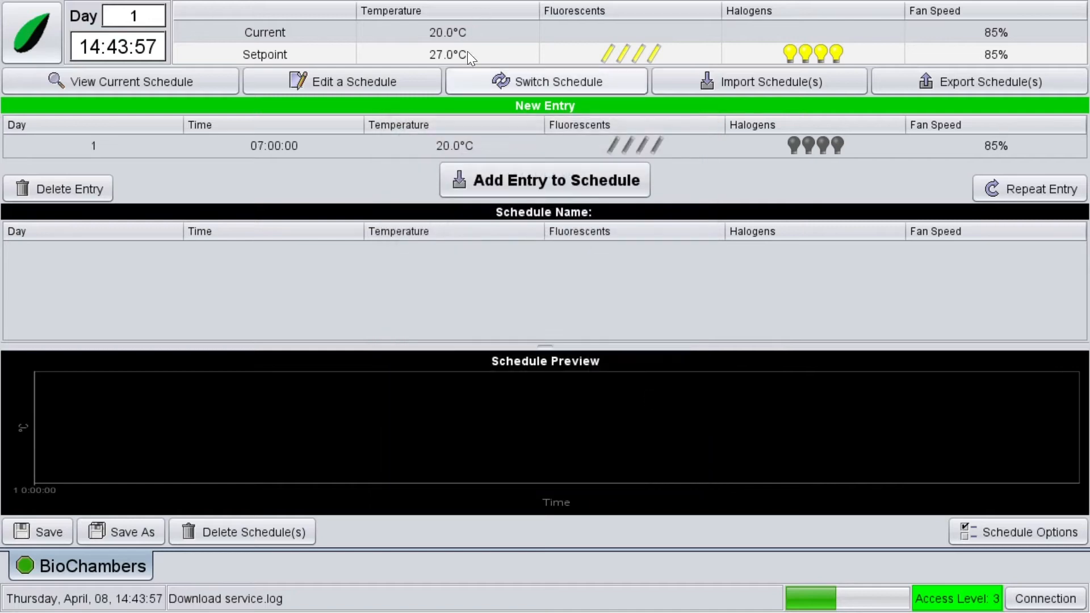
Step: Set the temperature of the 07:00:00 entry to 27.0°C
click(464, 143)
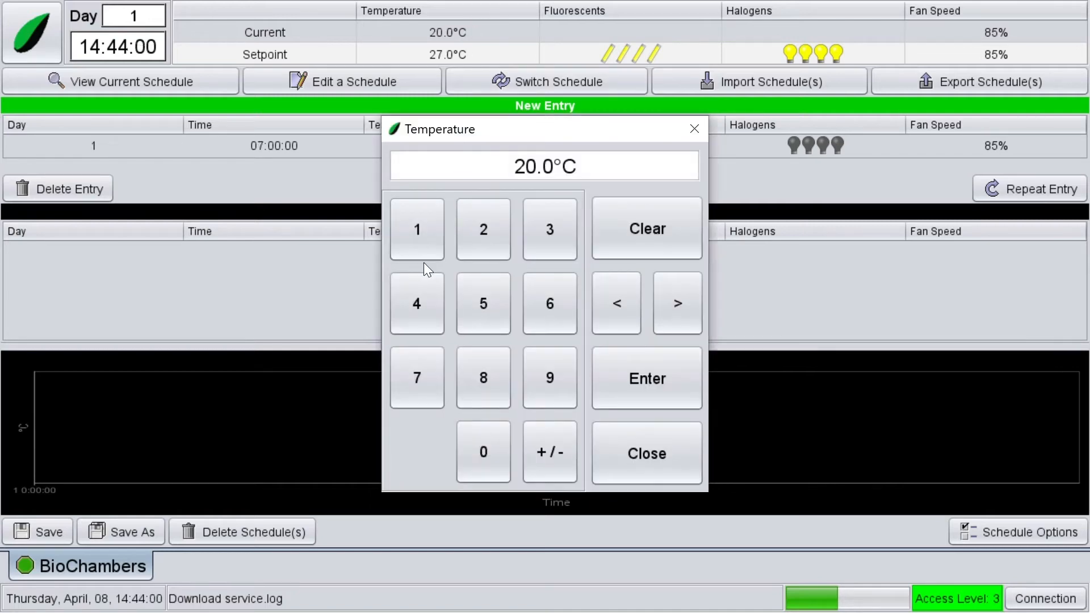
click(667, 232)
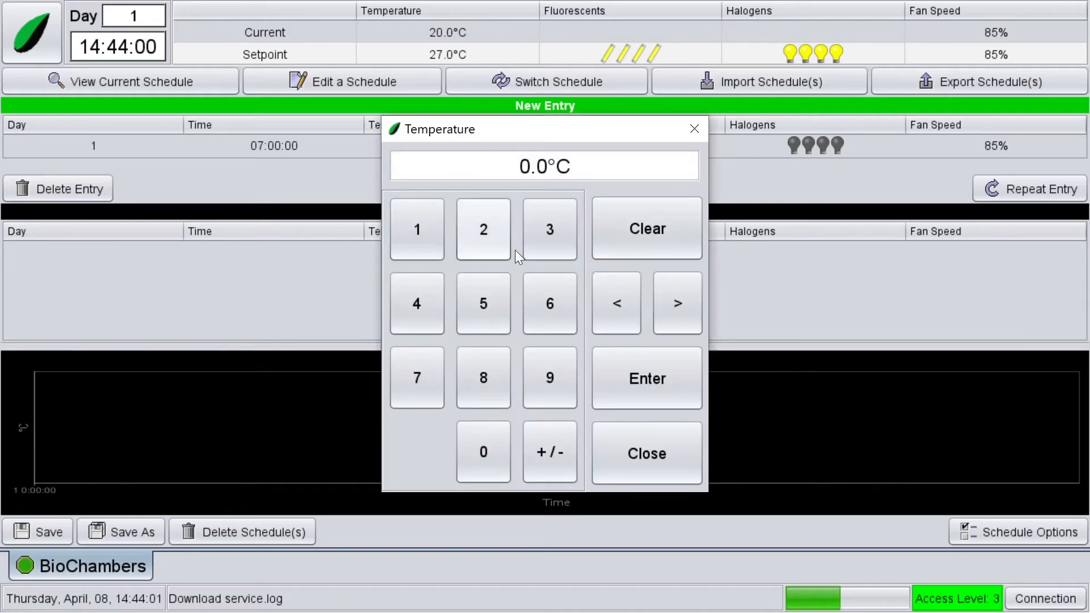
click(493, 231)
click(435, 382)
click(473, 461)
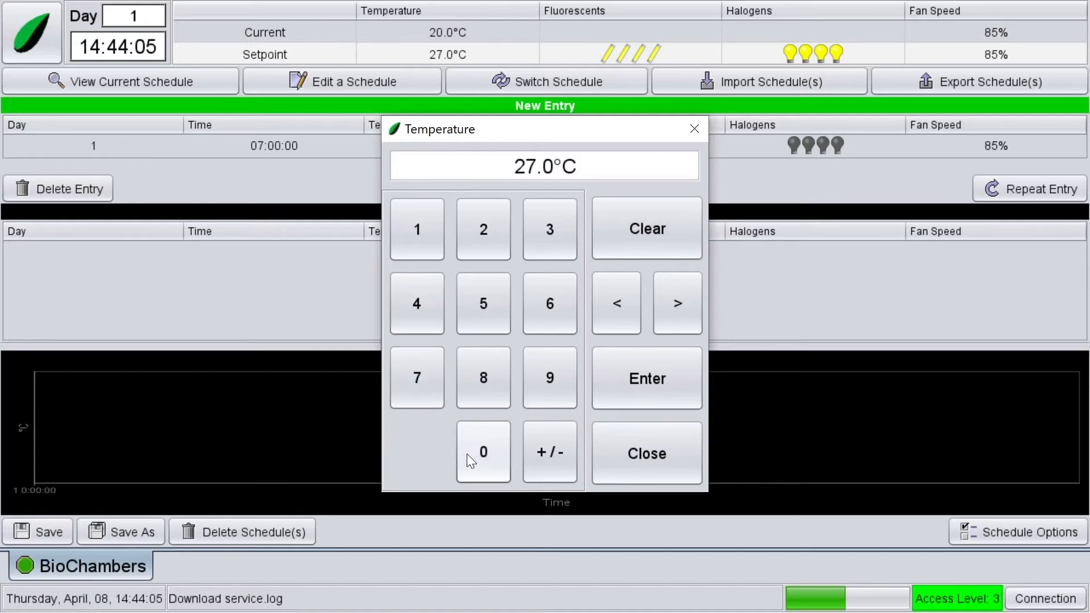
click(623, 386)
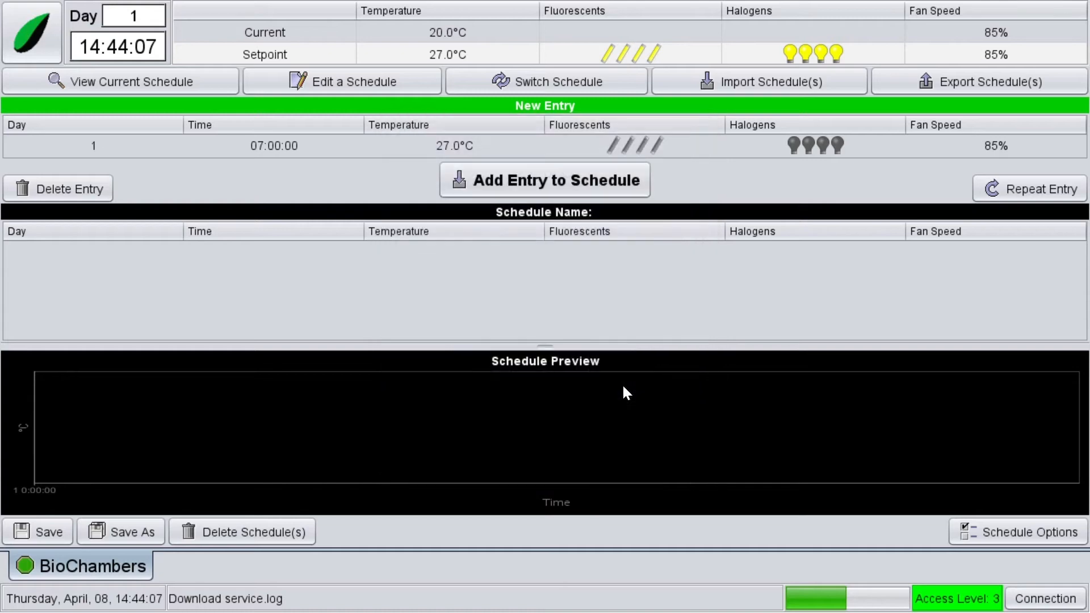
Step: Switch on all four fluorescent banks for the 07:00:00 entry
click(607, 151)
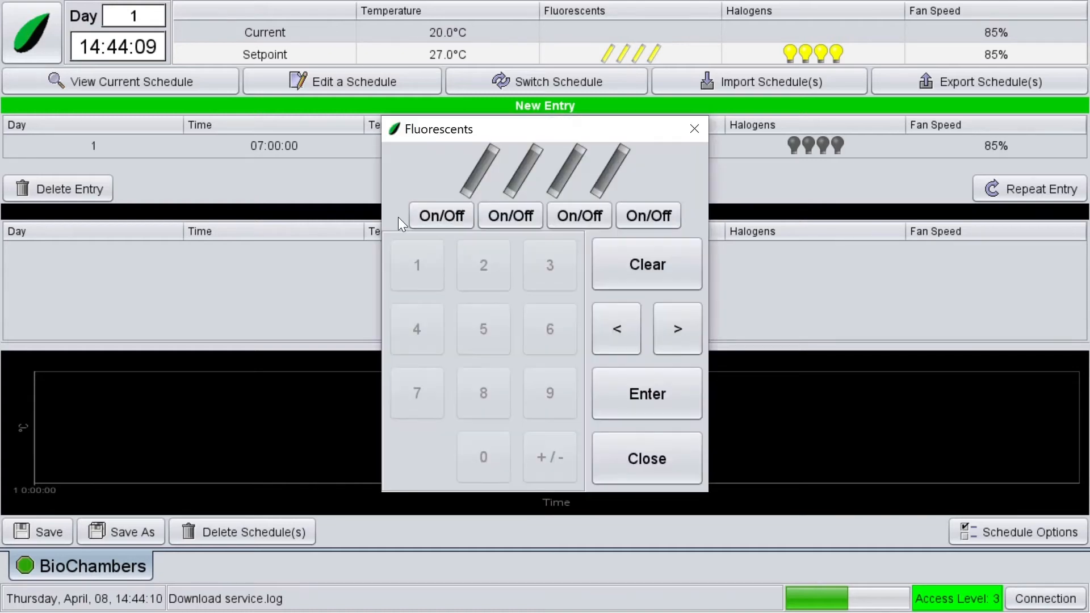
click(435, 214)
click(514, 214)
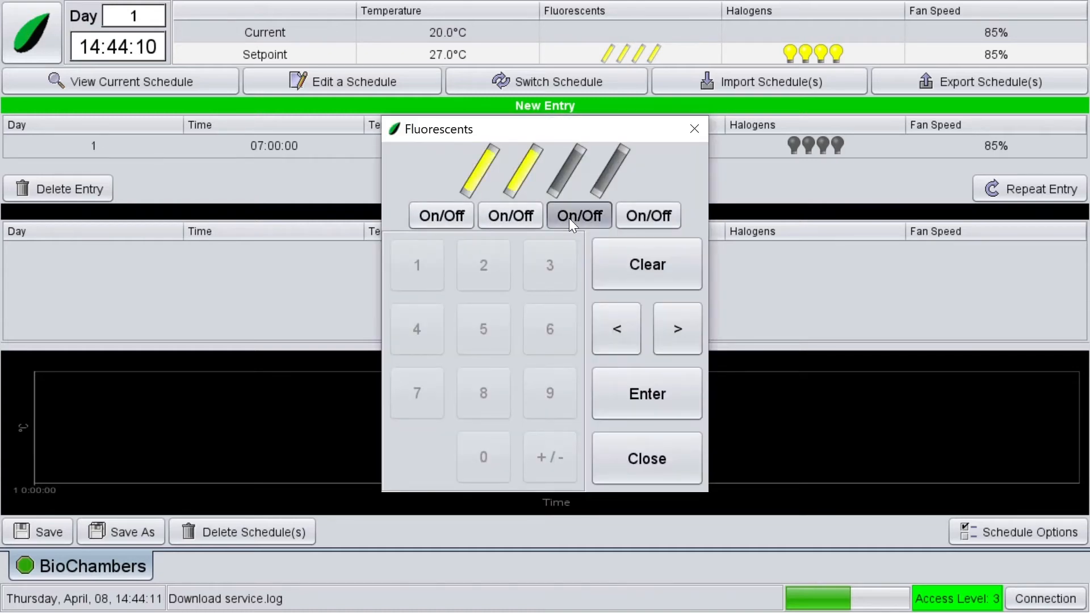
click(570, 219)
click(638, 218)
click(661, 408)
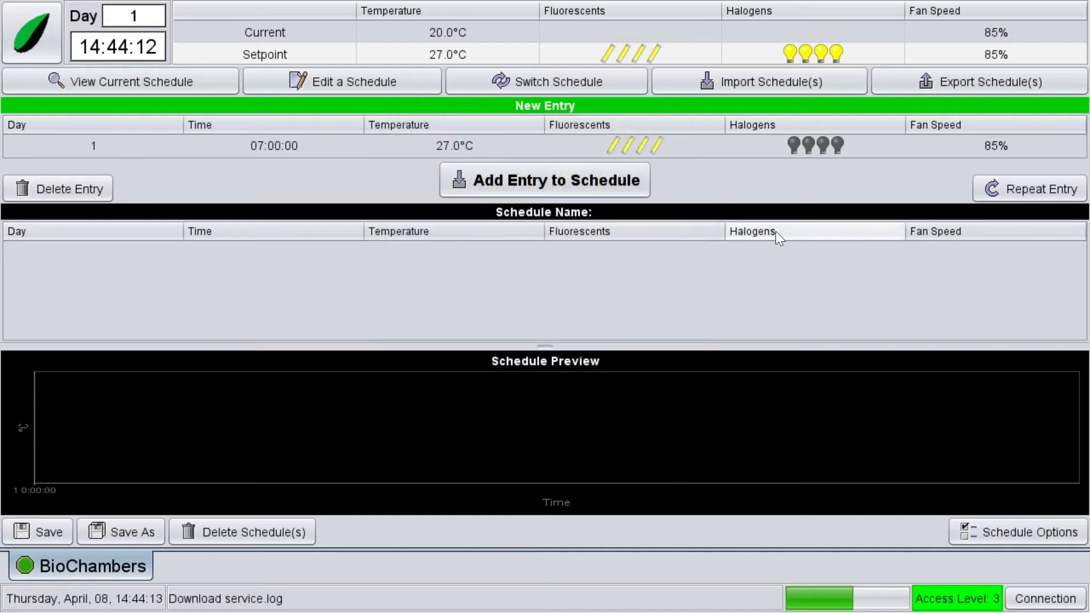
Step: Switch on all four halogen banks for the 07:00:00 entry and add the entry to the schedule
click(804, 143)
click(466, 211)
click(494, 216)
click(579, 216)
click(638, 218)
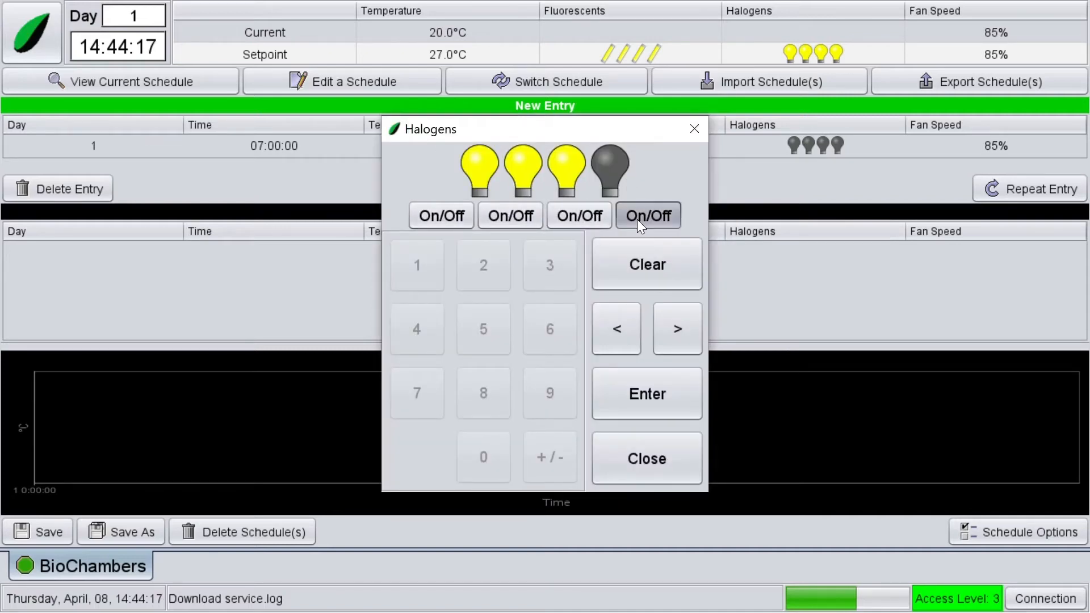
click(616, 388)
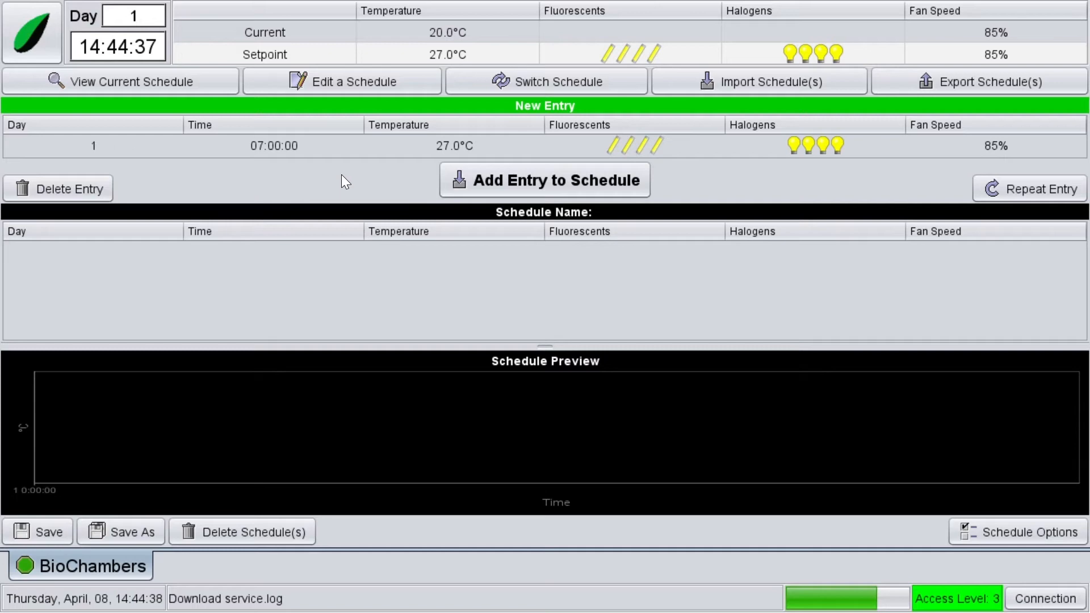
click(485, 185)
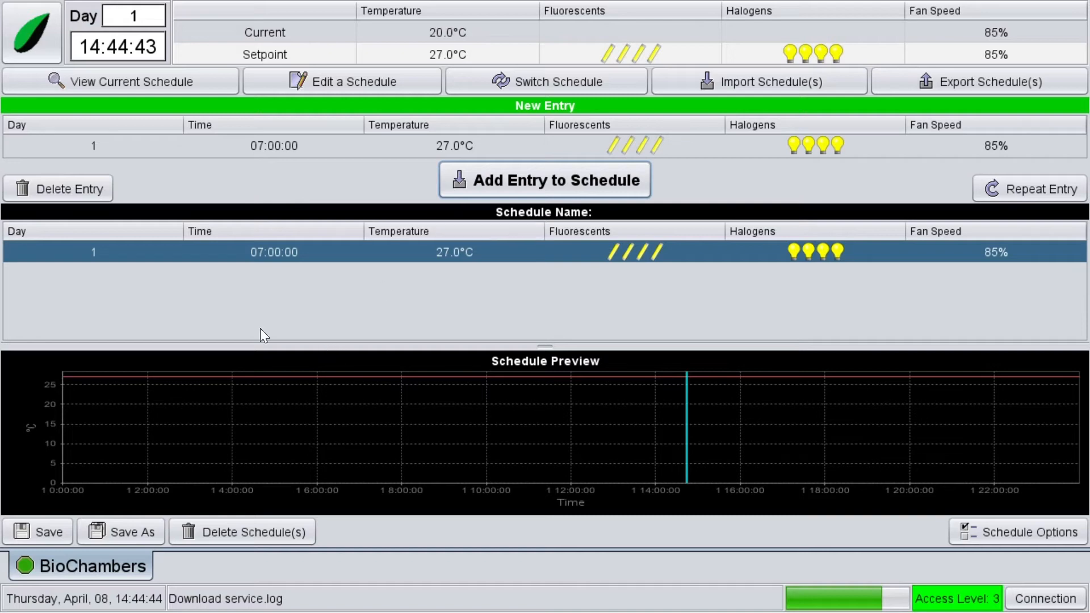
Step: Set the time of the next day 1 entry to 23:00:00
click(240, 145)
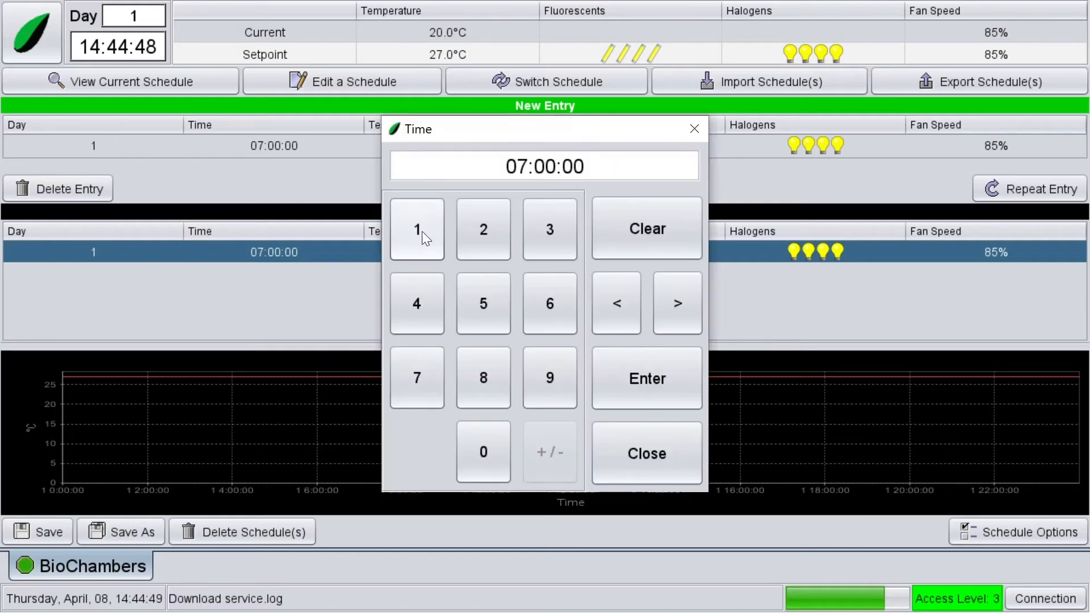
click(637, 224)
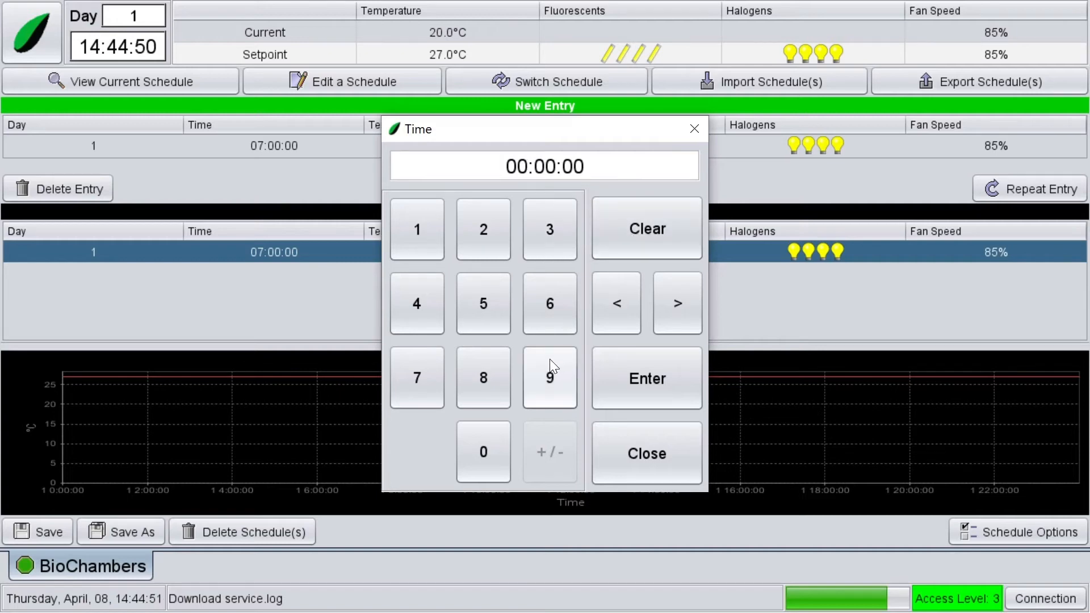
click(494, 245)
click(532, 228)
click(487, 444)
click(486, 437)
click(486, 438)
click(486, 437)
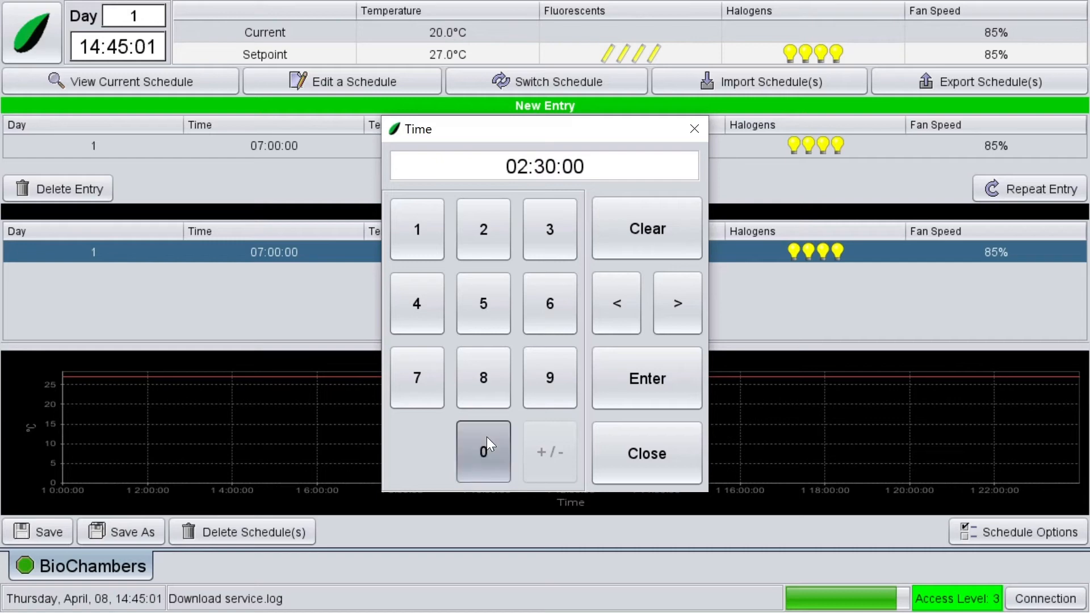
click(676, 380)
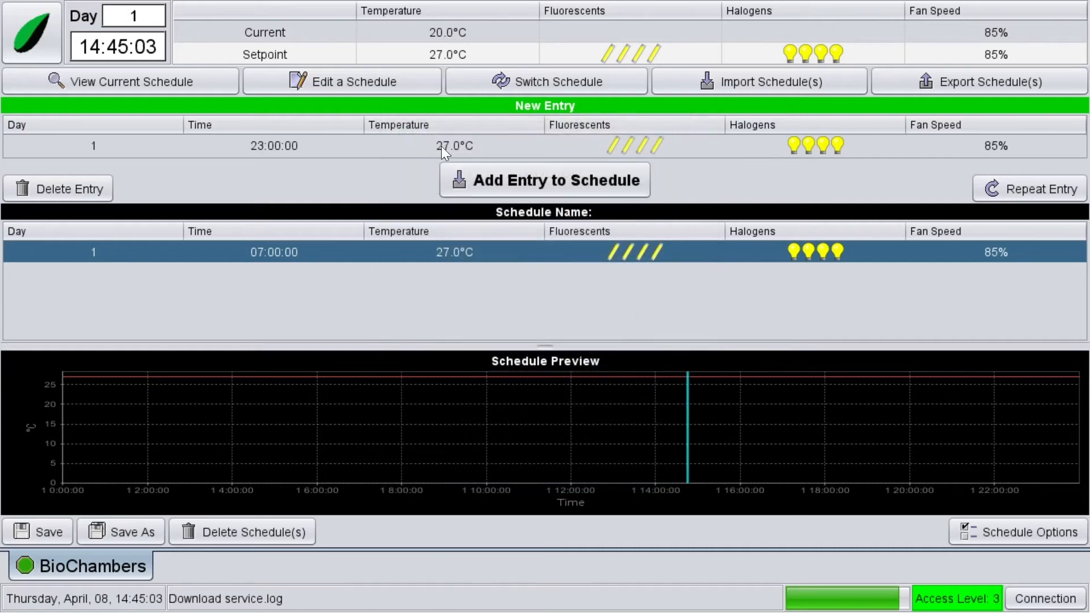
Step: Set the temperature of the 23:00:00 entry to 22.0°C
click(441, 146)
click(645, 232)
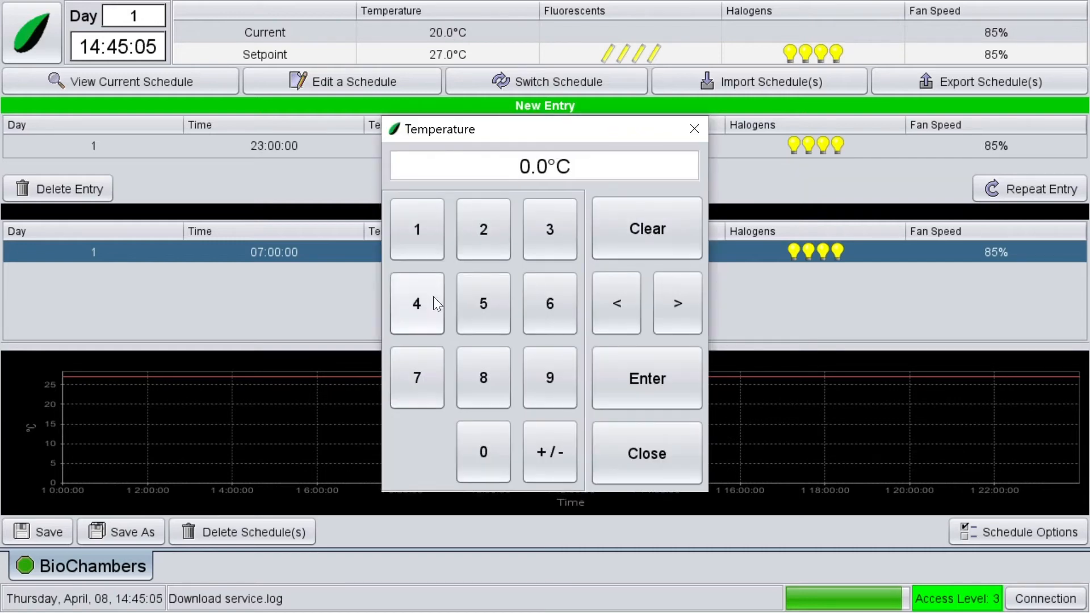
click(475, 236)
click(474, 236)
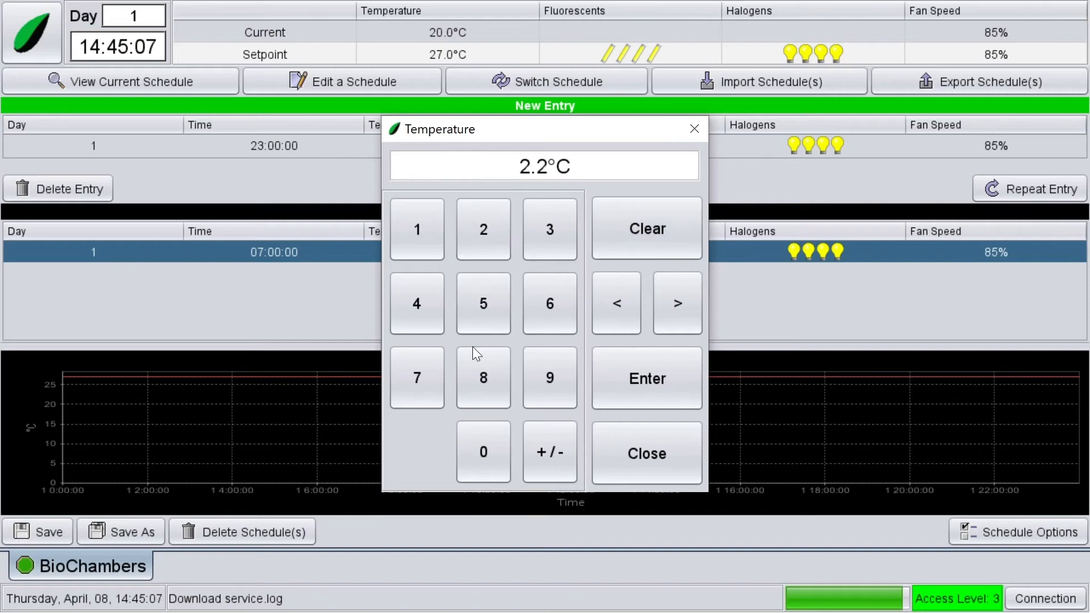
click(489, 447)
click(670, 388)
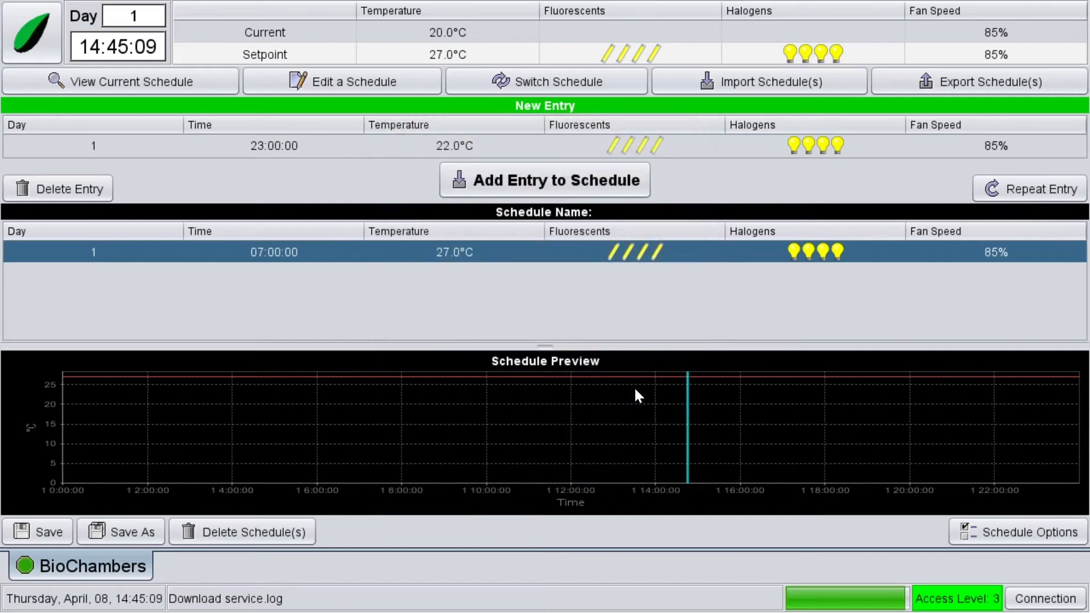
Step: Switch off all four fluorescent banks for the 23:00:00 entry
click(636, 146)
click(451, 220)
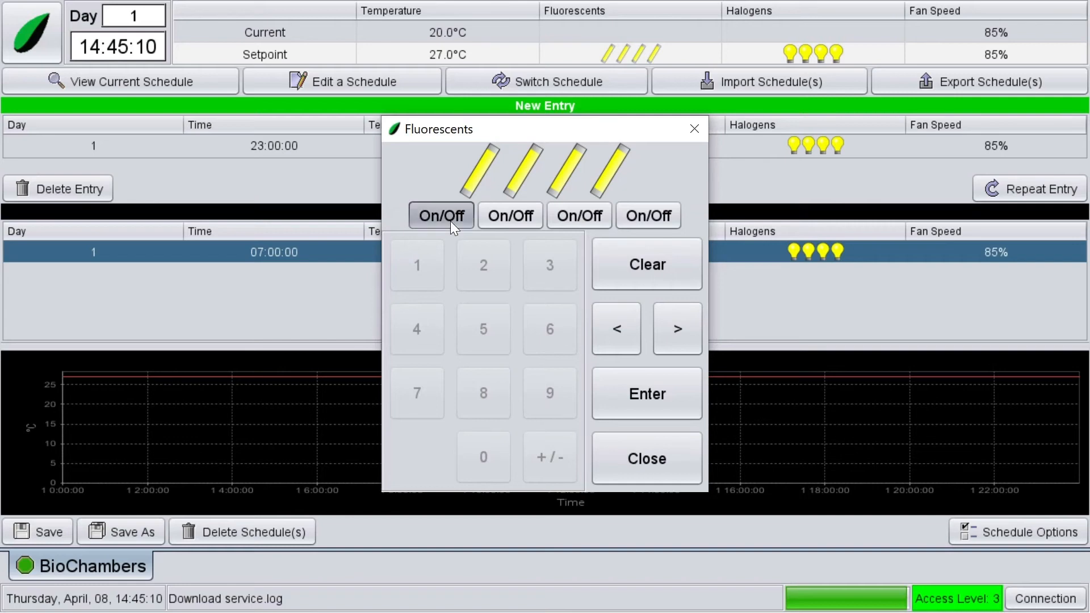
click(510, 213)
click(577, 216)
click(653, 215)
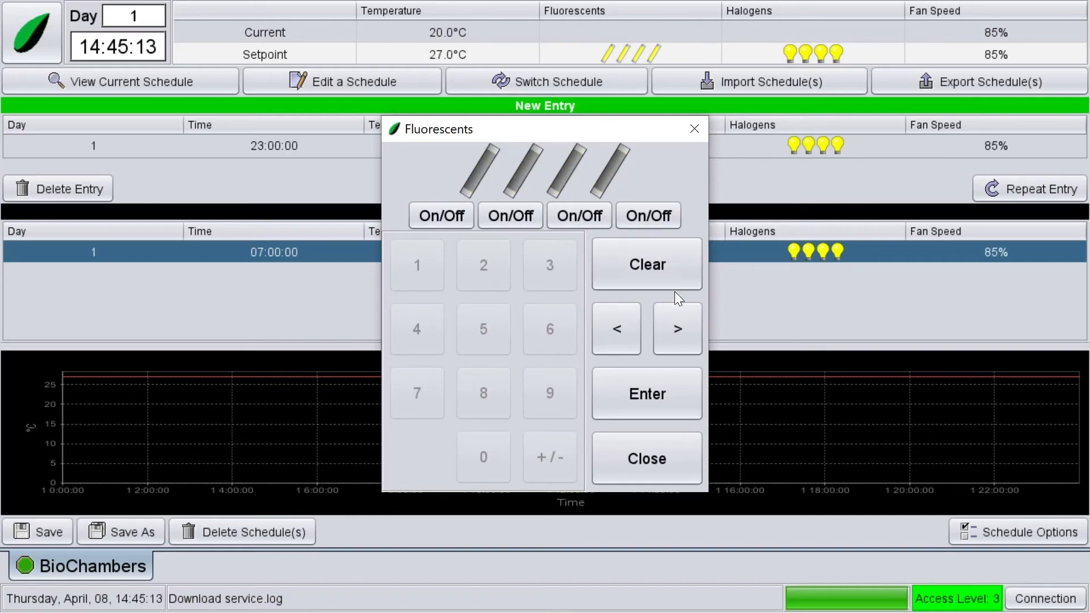
click(674, 394)
Step: Switch off all four halogen banks for the 23:00:00 entry and add the entry to the schedule
click(829, 142)
click(461, 216)
click(497, 217)
click(580, 214)
click(641, 216)
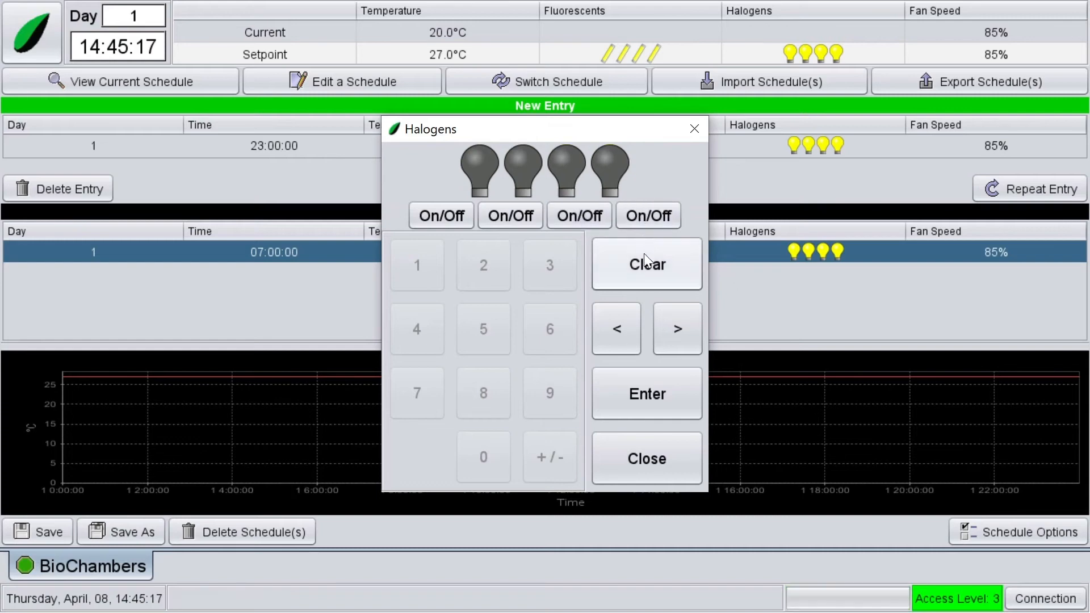
click(648, 396)
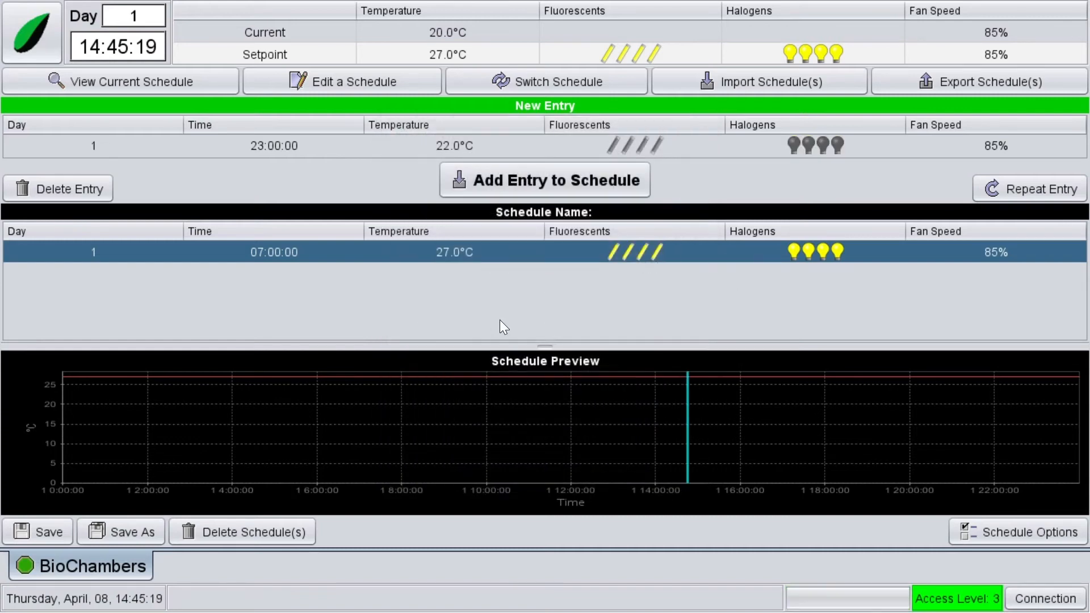
click(540, 182)
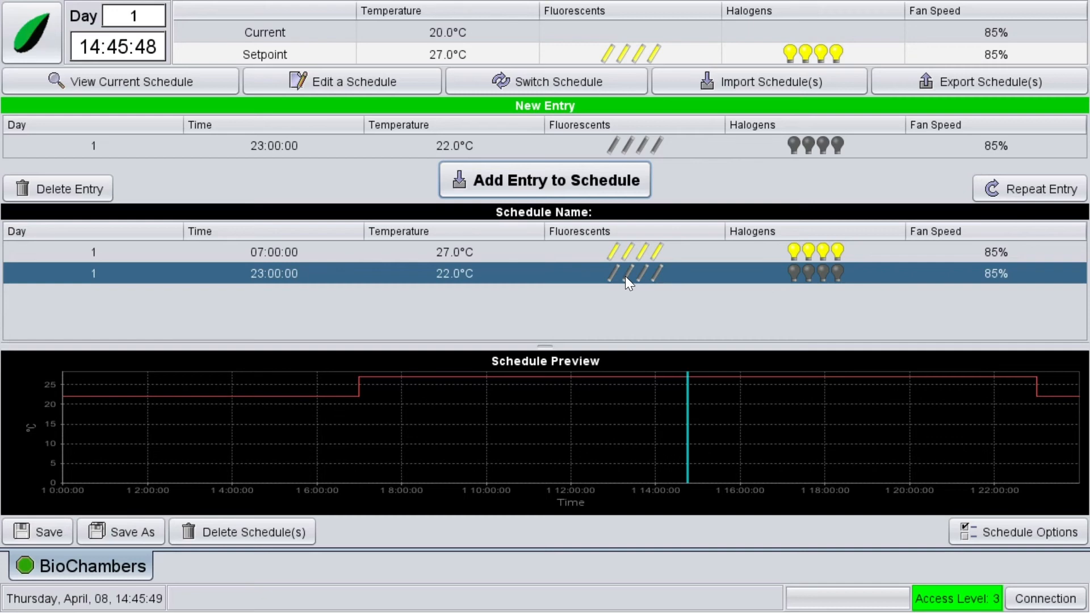
Step: Save the schedule under the existing file name maizeveg.sch and make it the active schedule
click(130, 528)
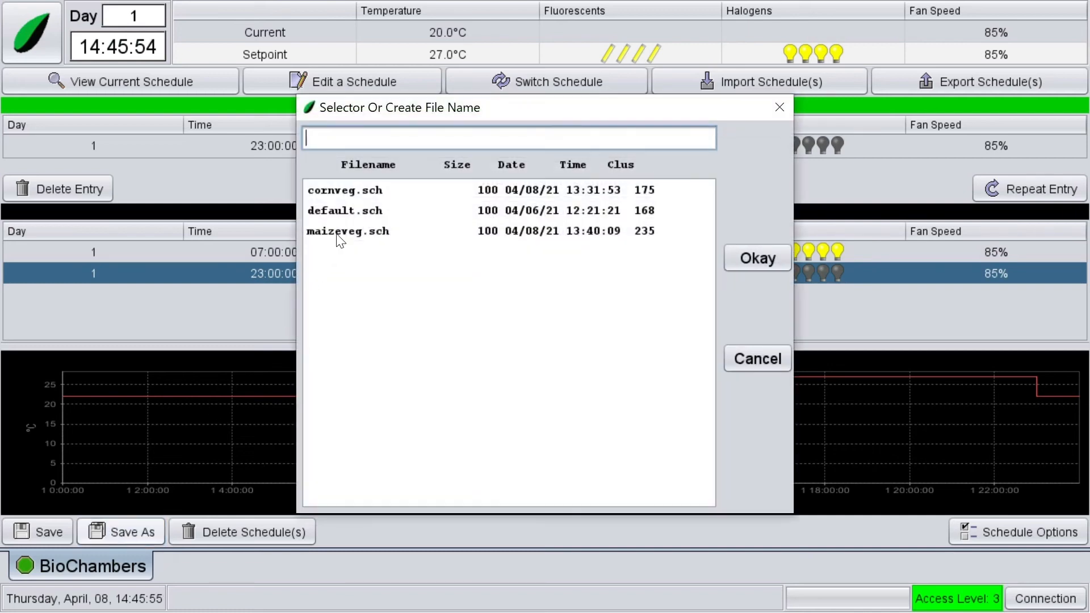
click(337, 232)
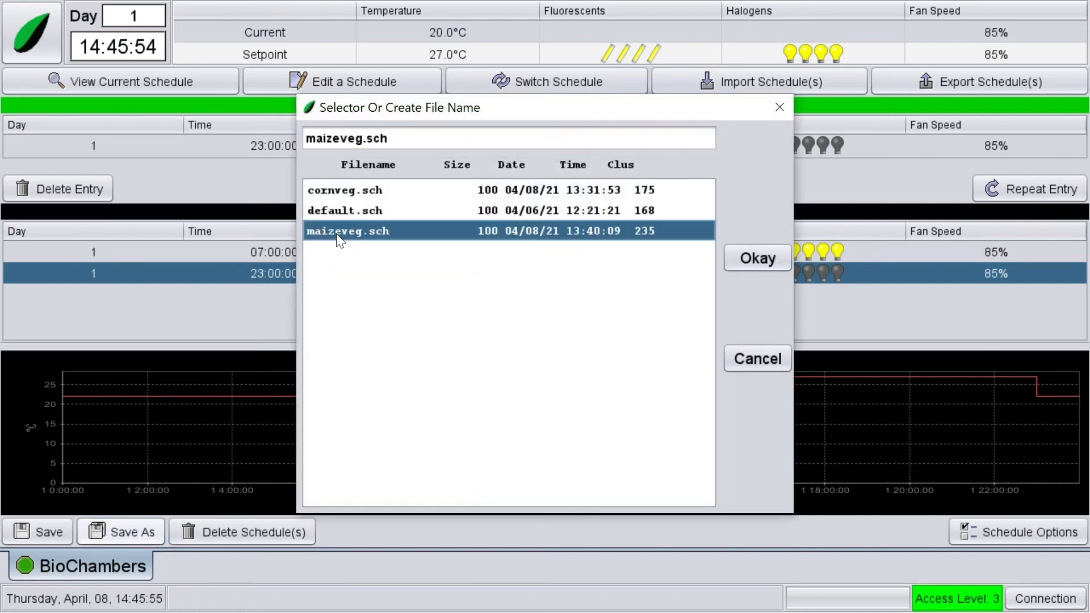
click(752, 256)
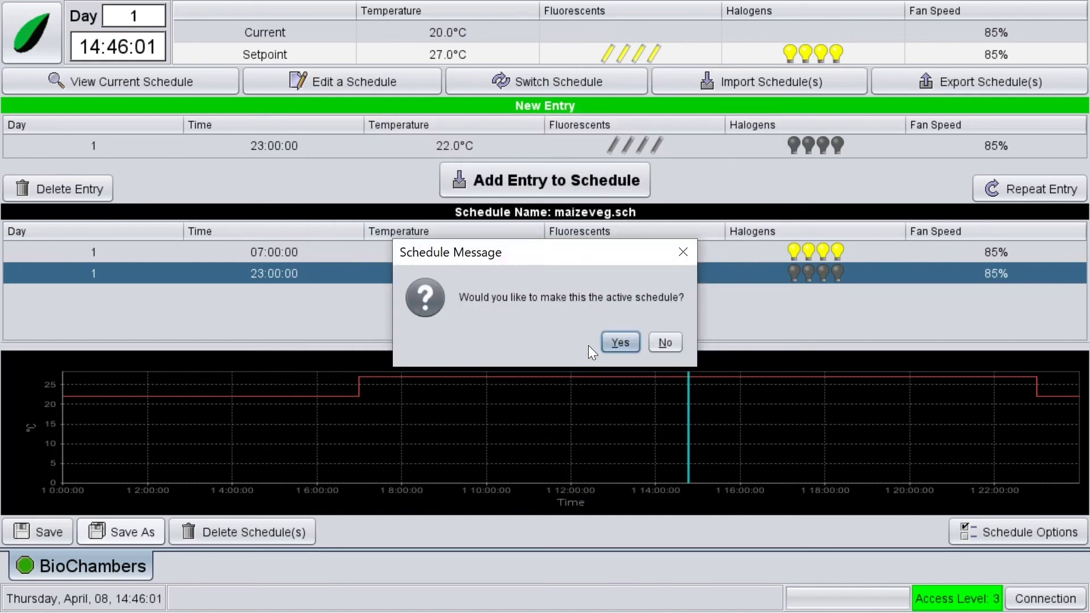
click(619, 341)
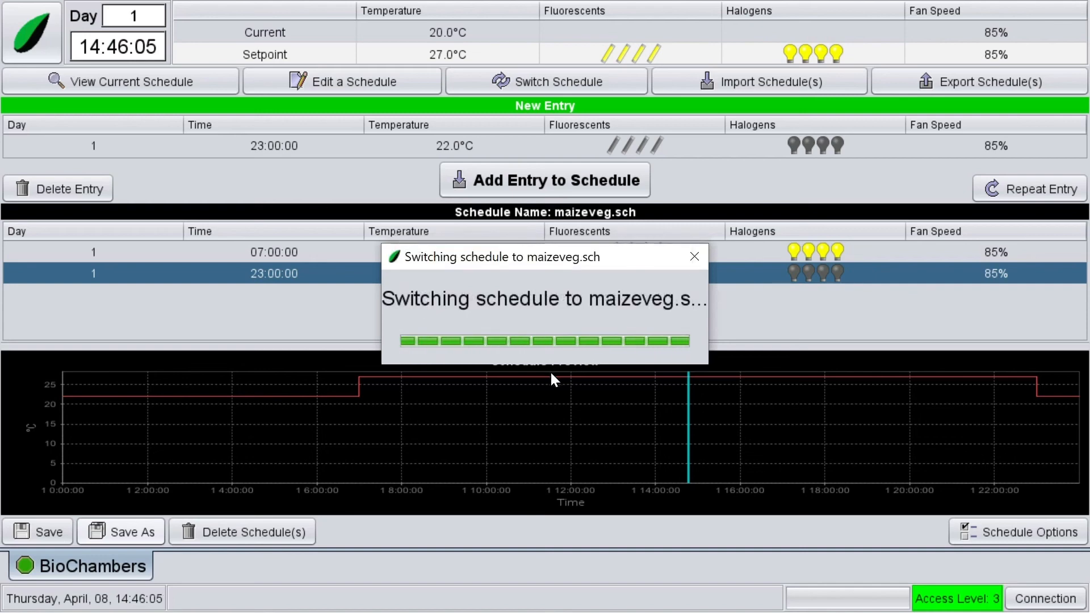